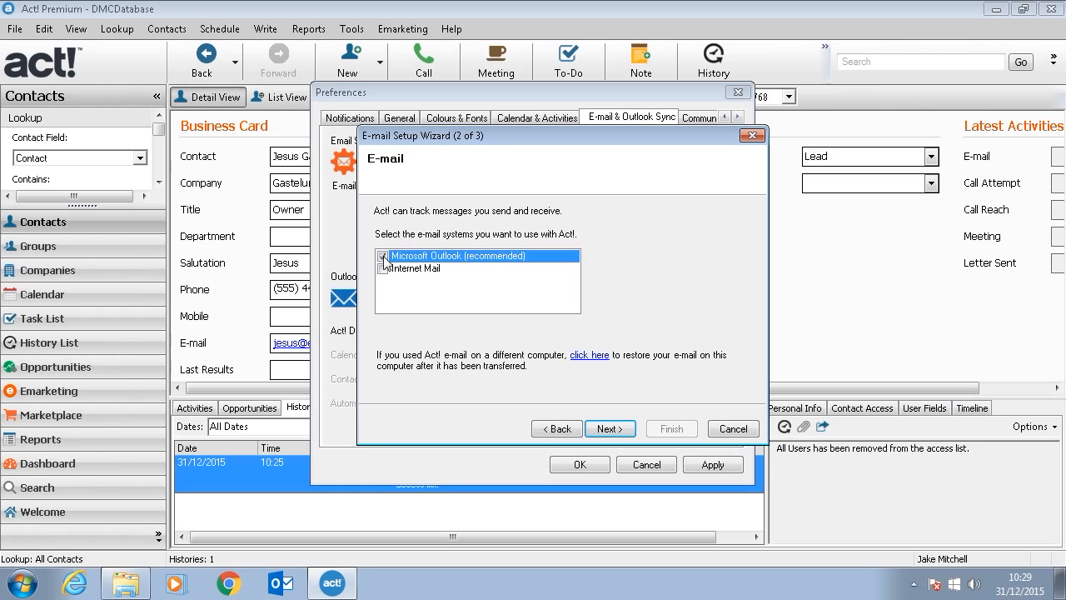
Step: Add DMCDatabase.pad as the default Outlook address book, keeping its path and user name
{"action": "left_click", "coordinate": [622, 431]}
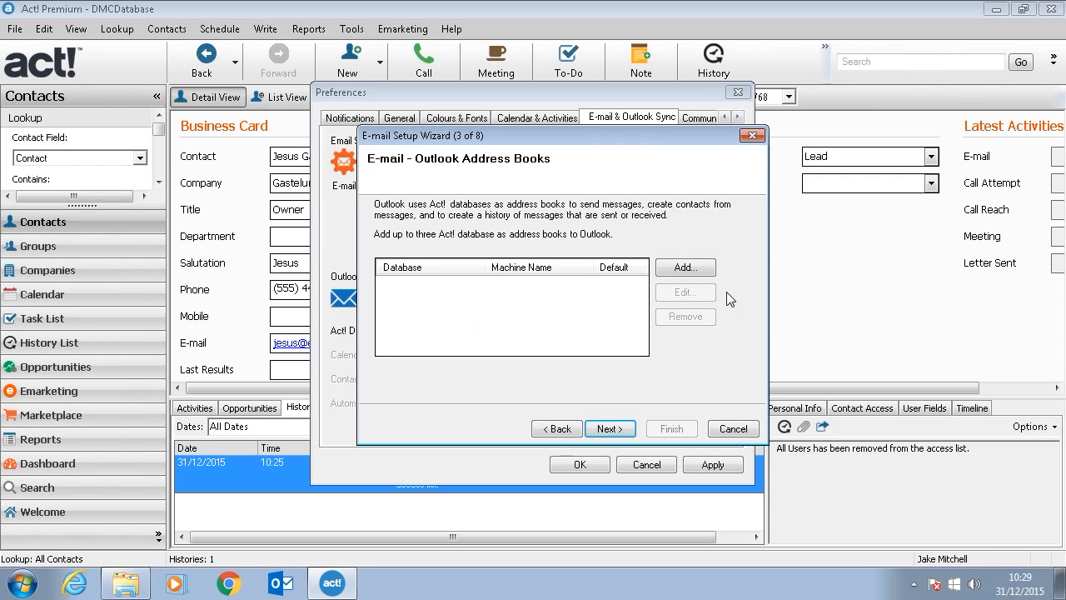
{"action": "left_click", "coordinate": [695, 268]}
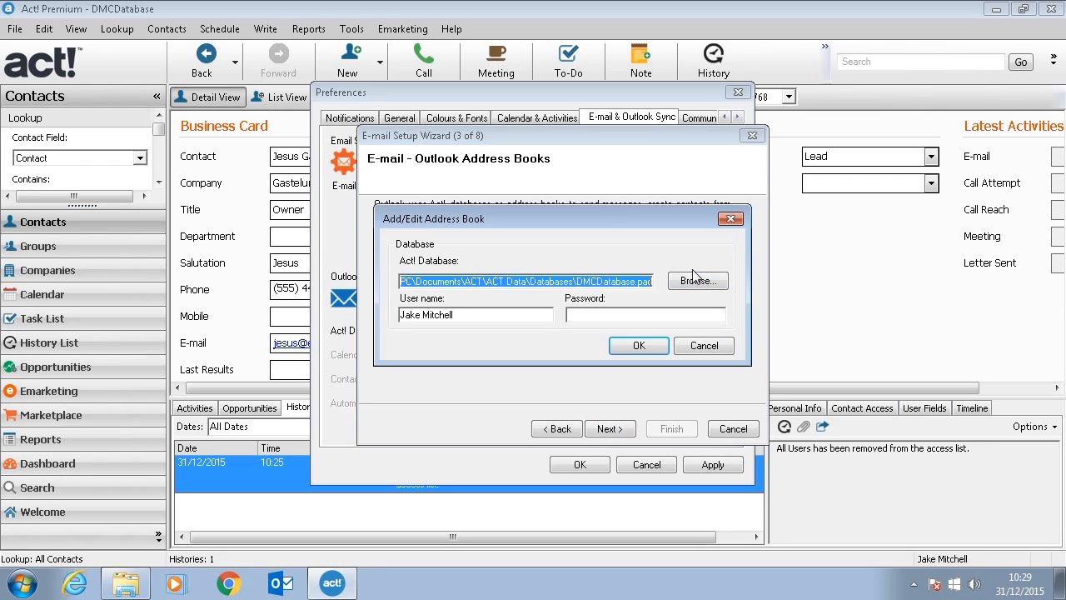
{"action": "left_click_drag", "start_coordinate": [440, 280], "coordinate": [633, 270]}
{"action": "left_click", "coordinate": [577, 281]}
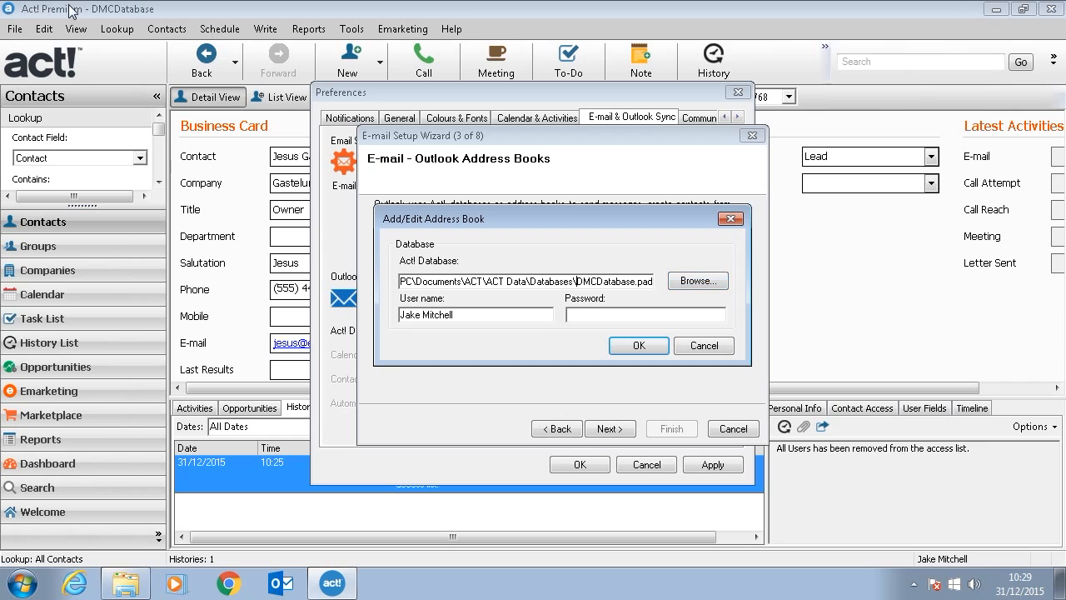
{"action": "left_click", "coordinate": [488, 315]}
{"action": "left_click_drag", "start_coordinate": [380, 312], "coordinate": [456, 314]}
{"action": "left_click", "coordinate": [638, 345]}
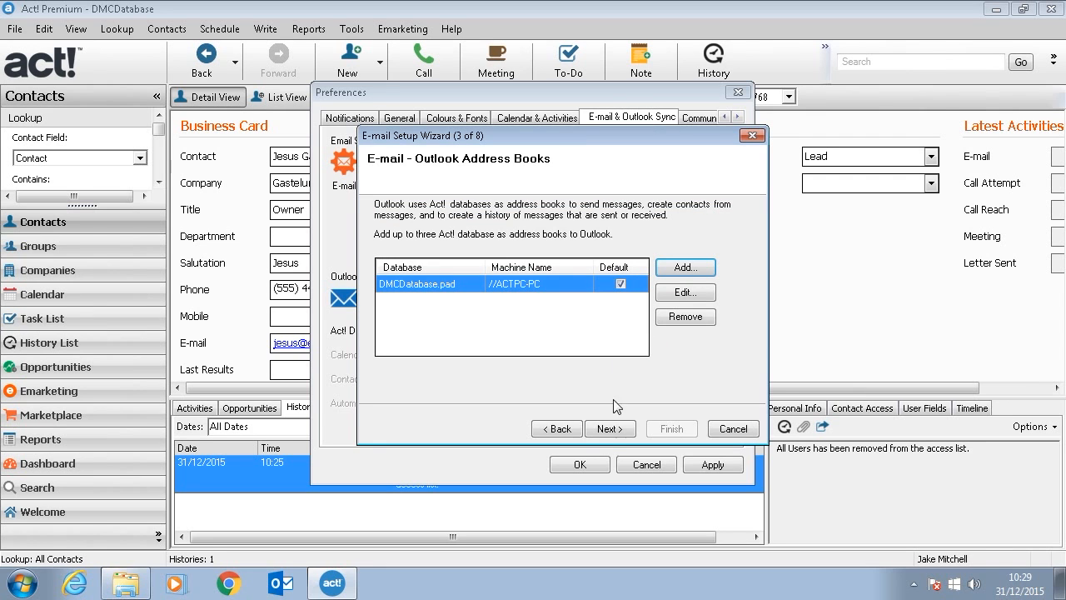
{"action": "left_click", "coordinate": [610, 431]}
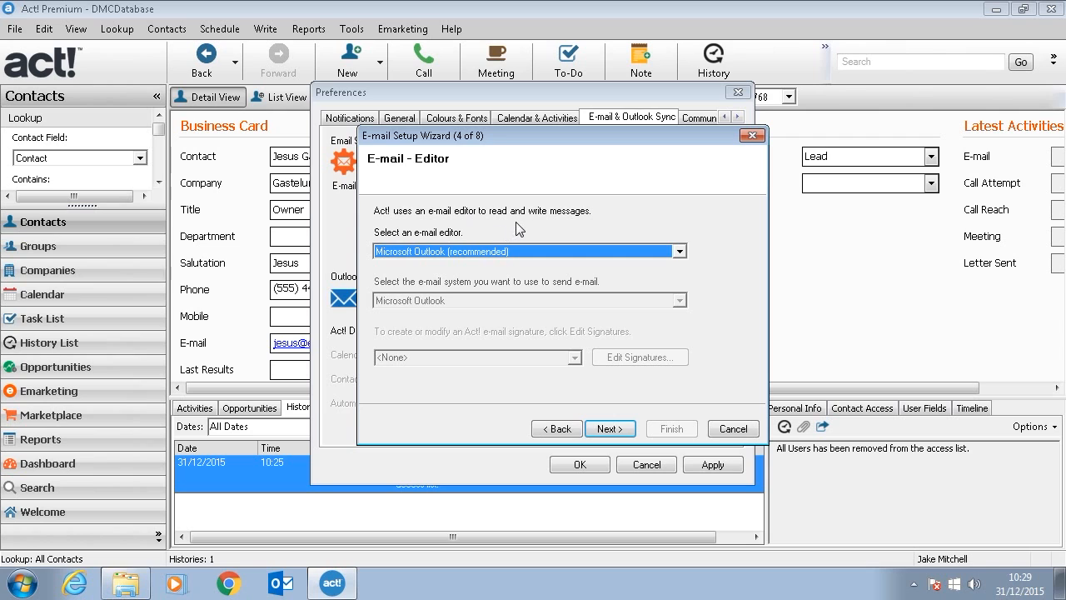
Step: Keep Microsoft Outlook (recommended) as the e-mail editor
{"action": "left_click", "coordinate": [487, 250]}
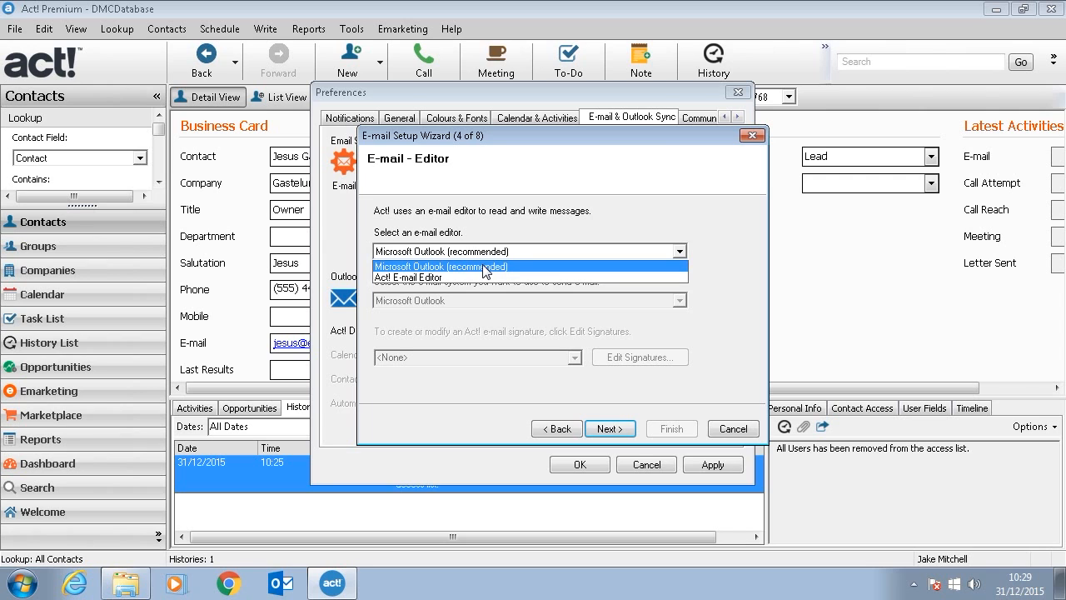
{"action": "left_click", "coordinate": [483, 267]}
{"action": "left_click", "coordinate": [610, 429]}
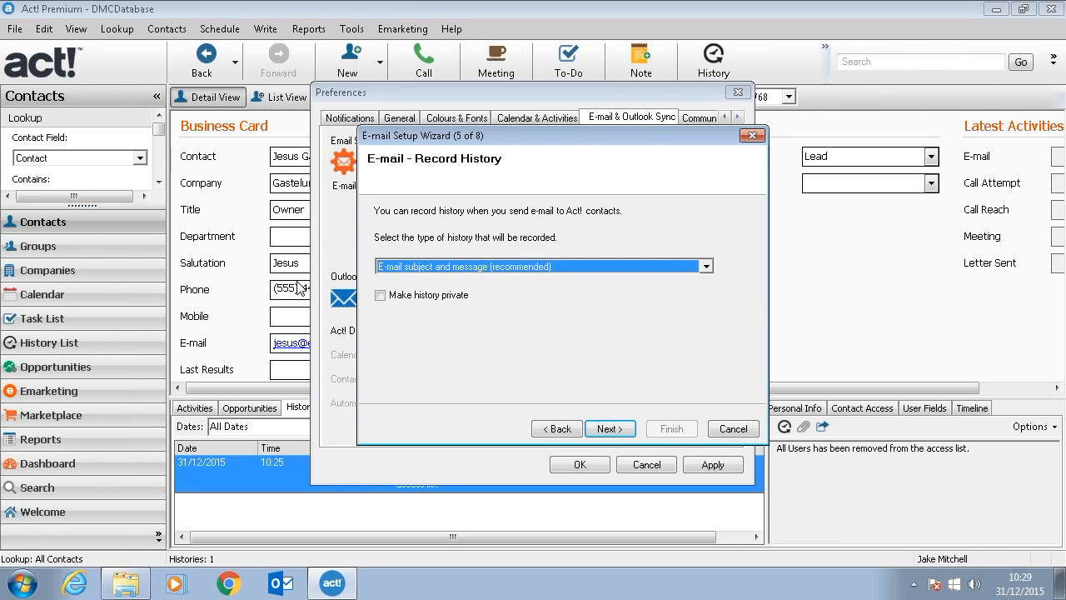
Step: Record e-mail subject and message in Act! history
{"action": "left_click", "coordinate": [431, 267]}
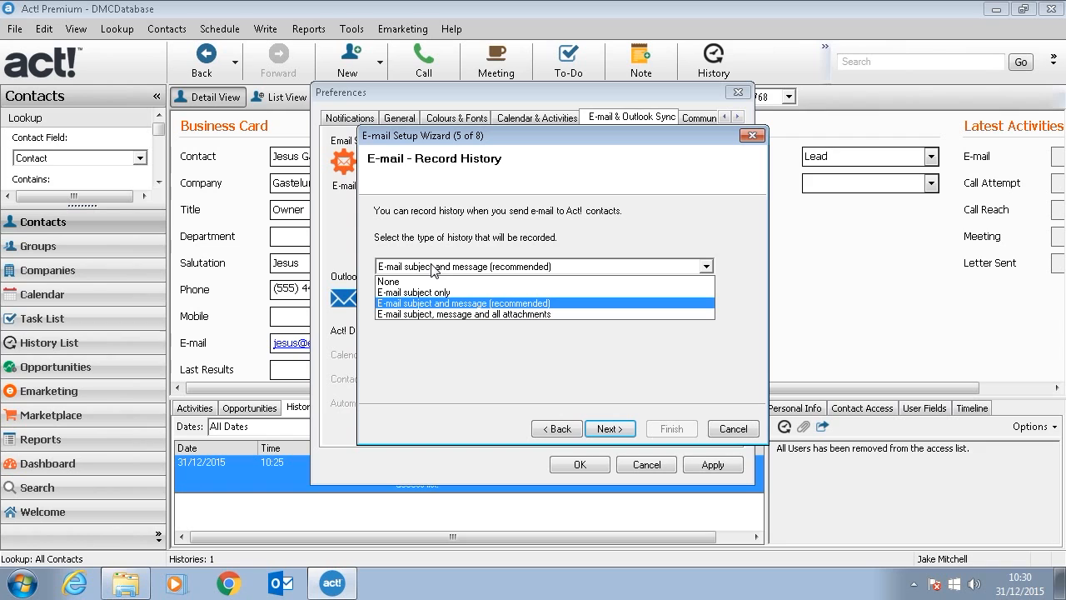
{"action": "left_click", "coordinate": [422, 309]}
{"action": "key", "text": "Return"}
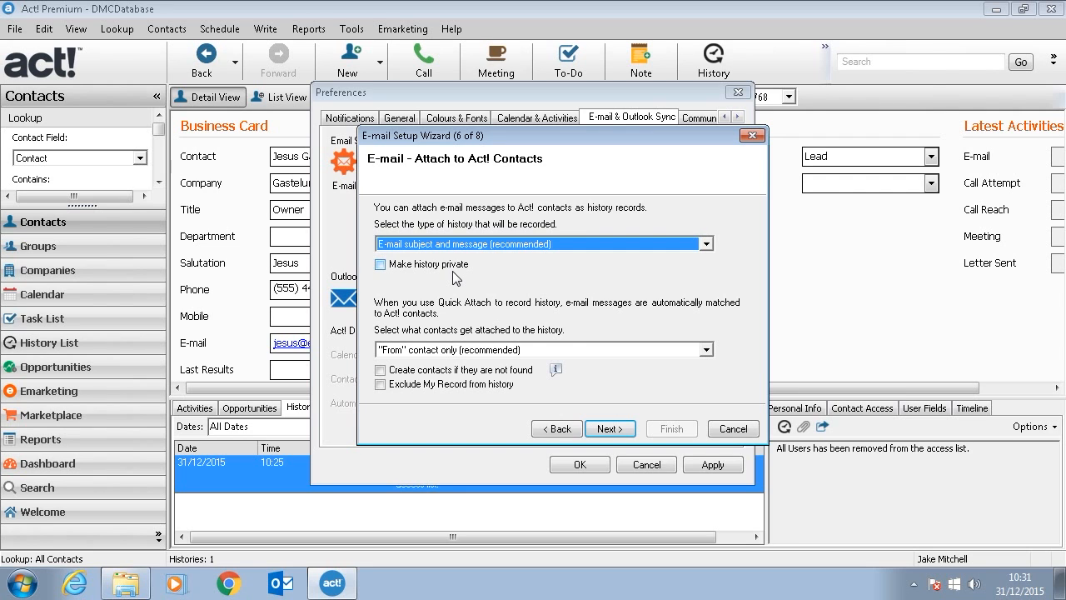
Step: Attach e-mails with subject and message to the "From" contact only
{"action": "left_click", "coordinate": [472, 245]}
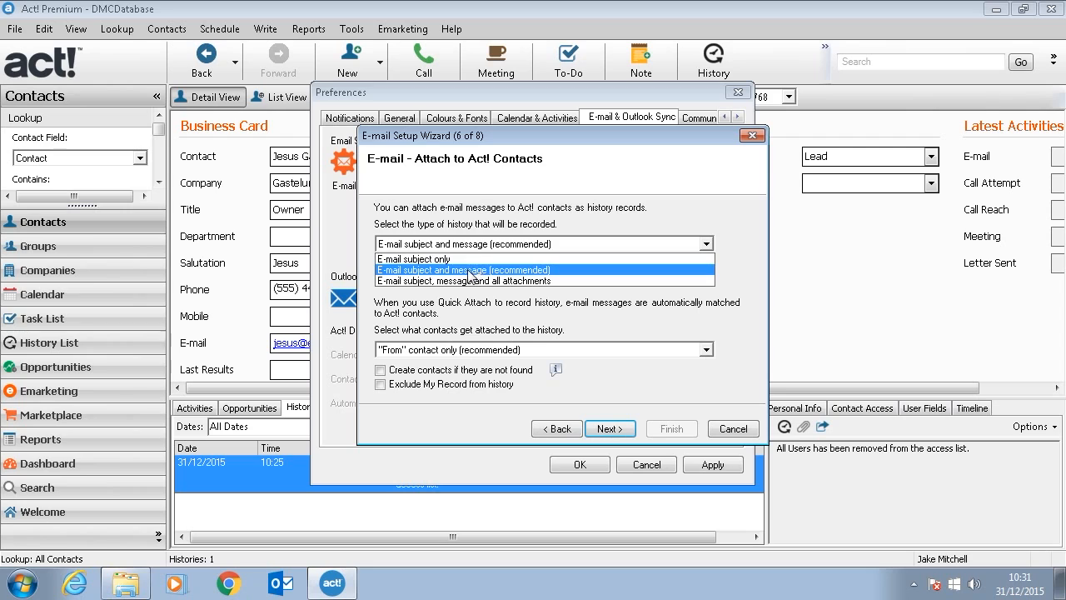
{"action": "left_click", "coordinate": [467, 270]}
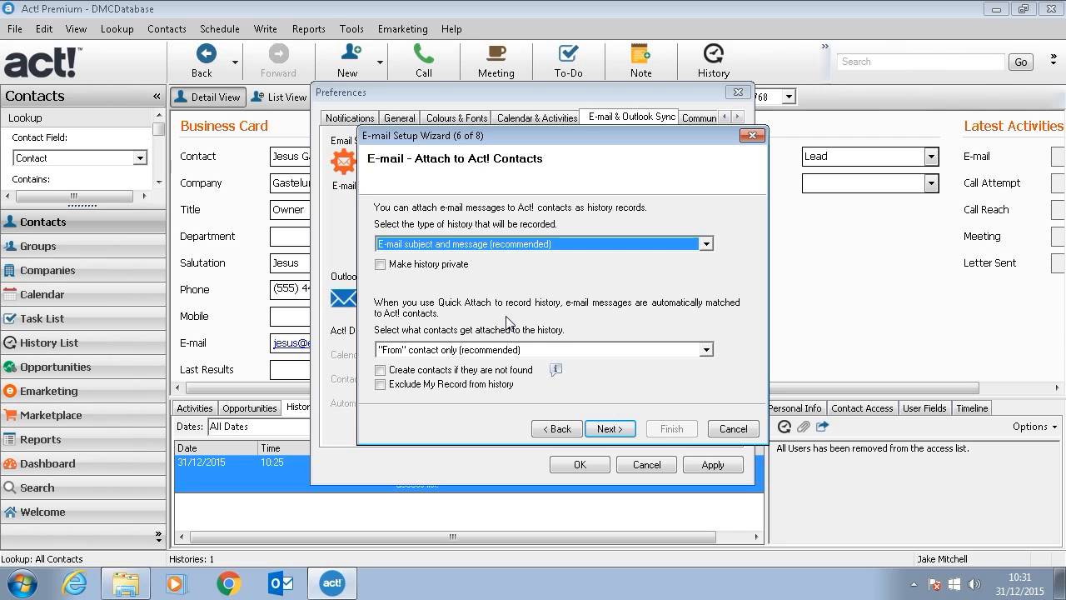
{"action": "left_click", "coordinate": [541, 350]}
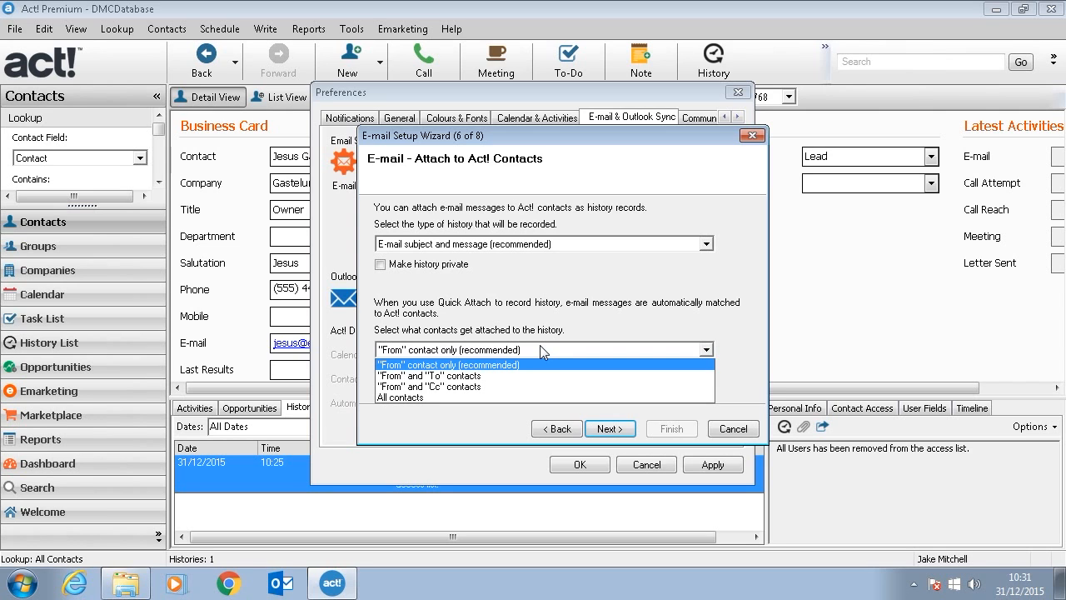
{"action": "left_click", "coordinate": [540, 345]}
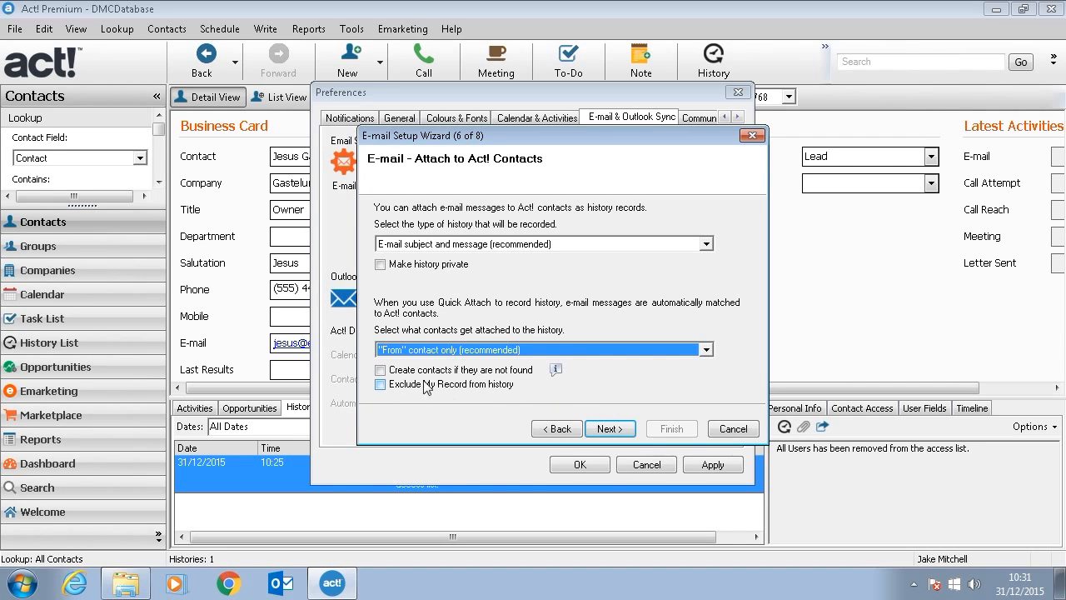
{"action": "left_click", "coordinate": [610, 429]}
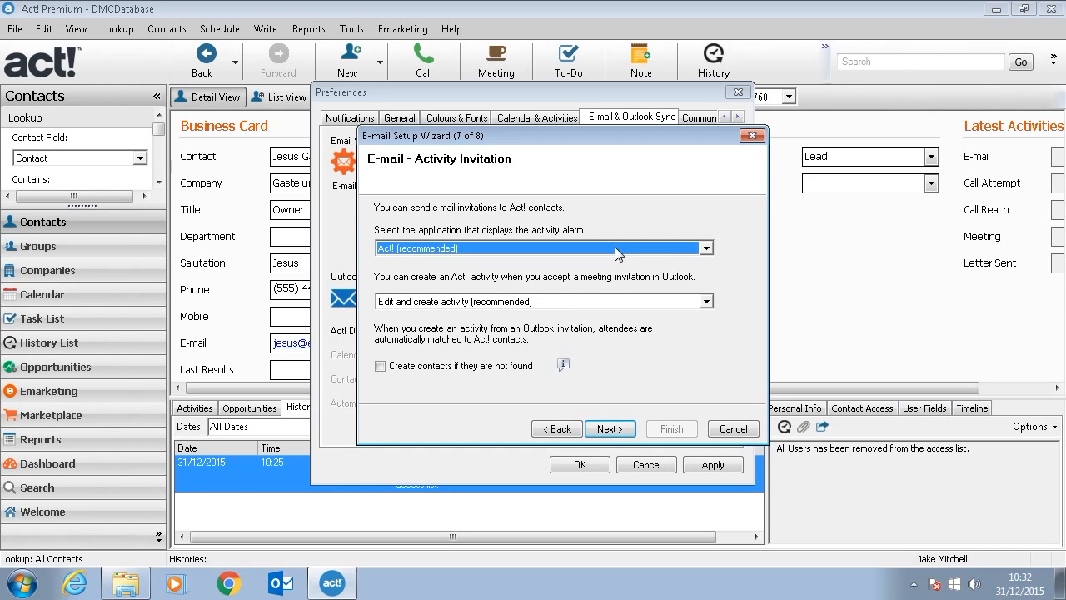
Step: Keep Act! showing activity alarms and Edit and create activity for accepted invitations
{"action": "left_click", "coordinate": [617, 248]}
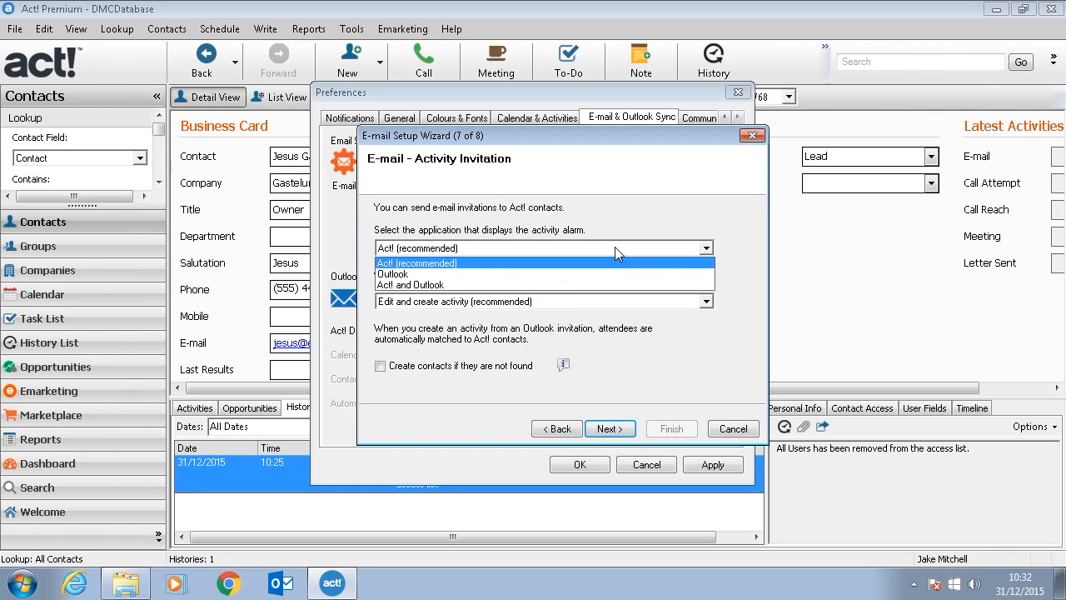
{"action": "left_click", "coordinate": [427, 264]}
{"action": "left_click", "coordinate": [440, 303]}
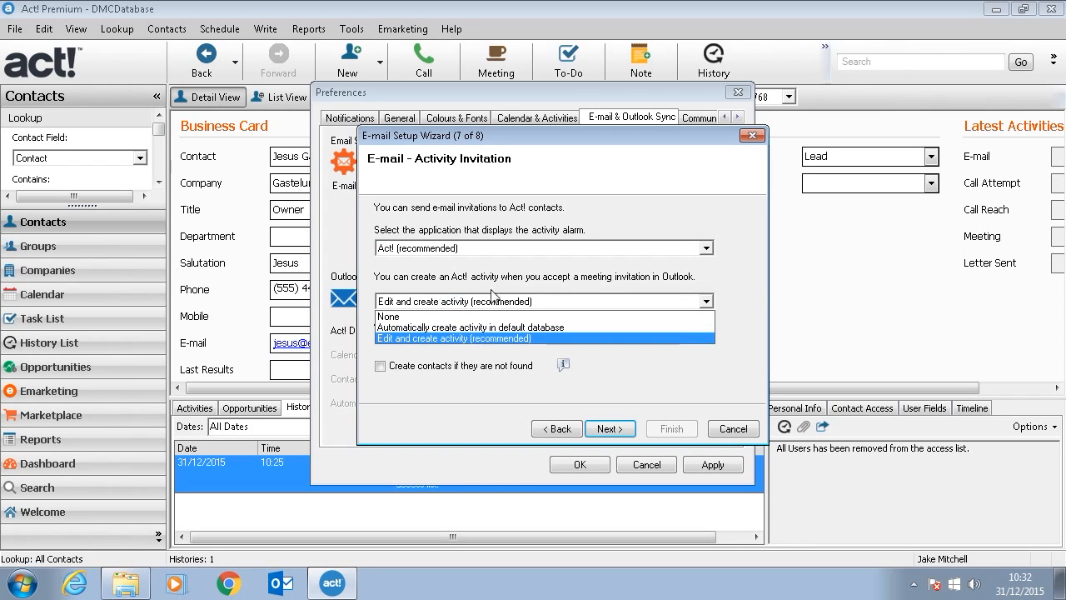
{"action": "left_click", "coordinate": [414, 338]}
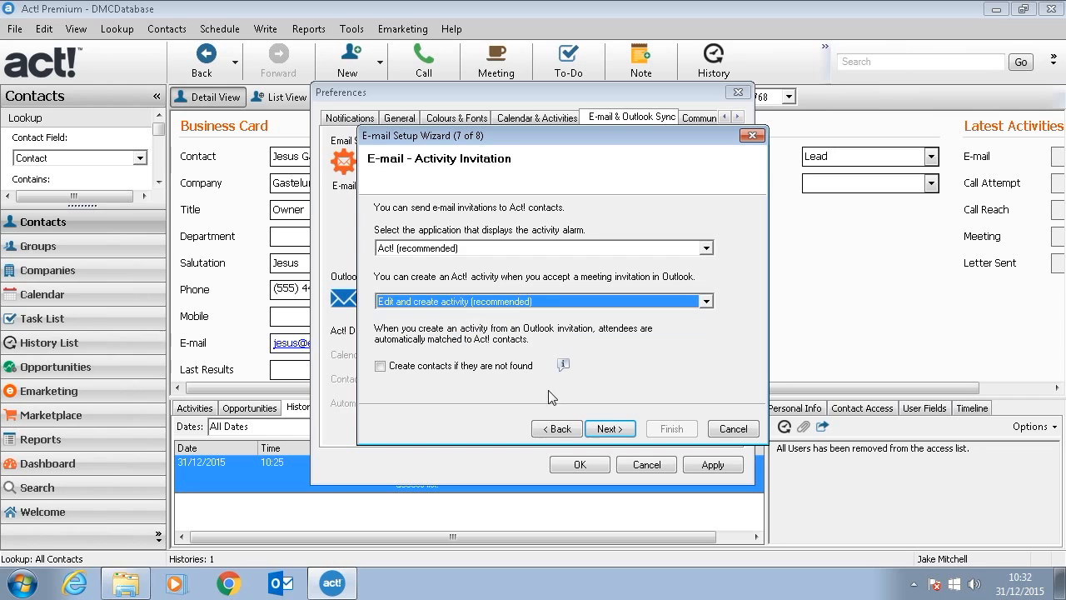
{"action": "left_click", "coordinate": [612, 429]}
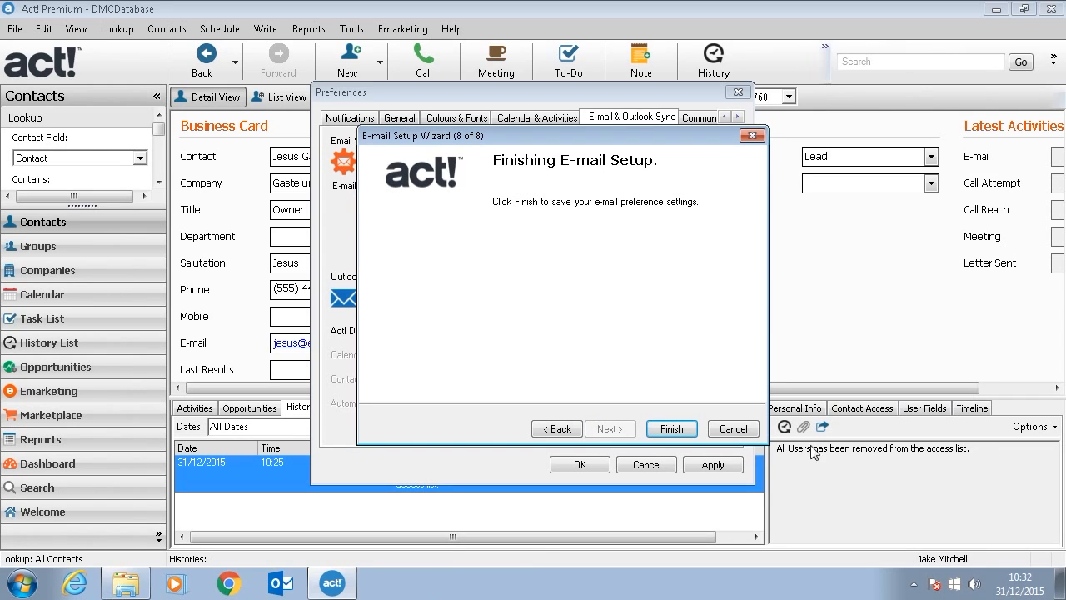
Step: Finish the wizard, apply the e-mail preferences, and launch Outlook
{"action": "left_click", "coordinate": [671, 428]}
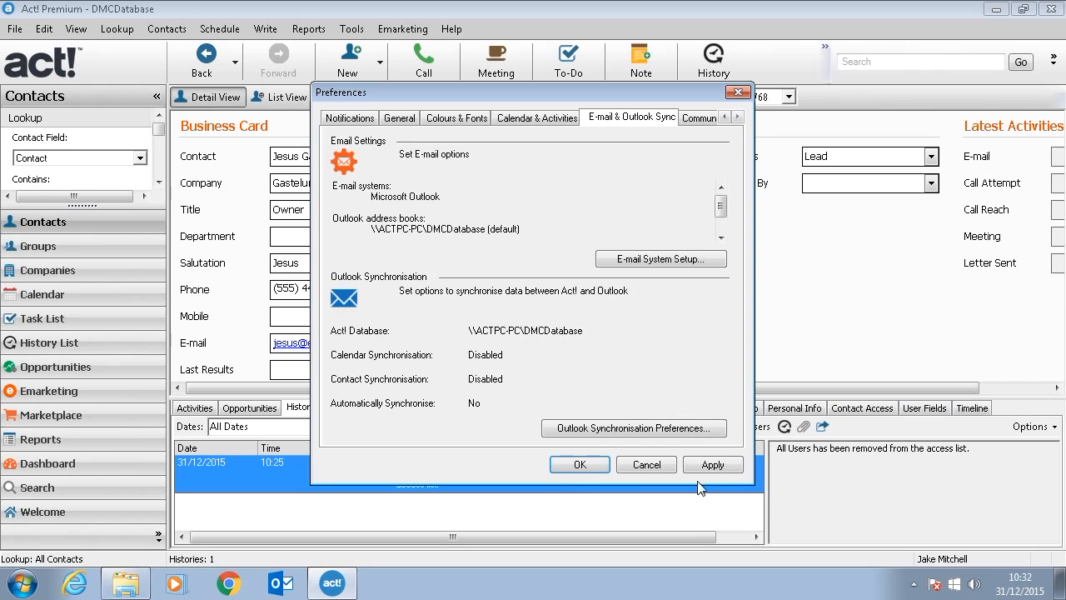
{"action": "left_click", "coordinate": [709, 467]}
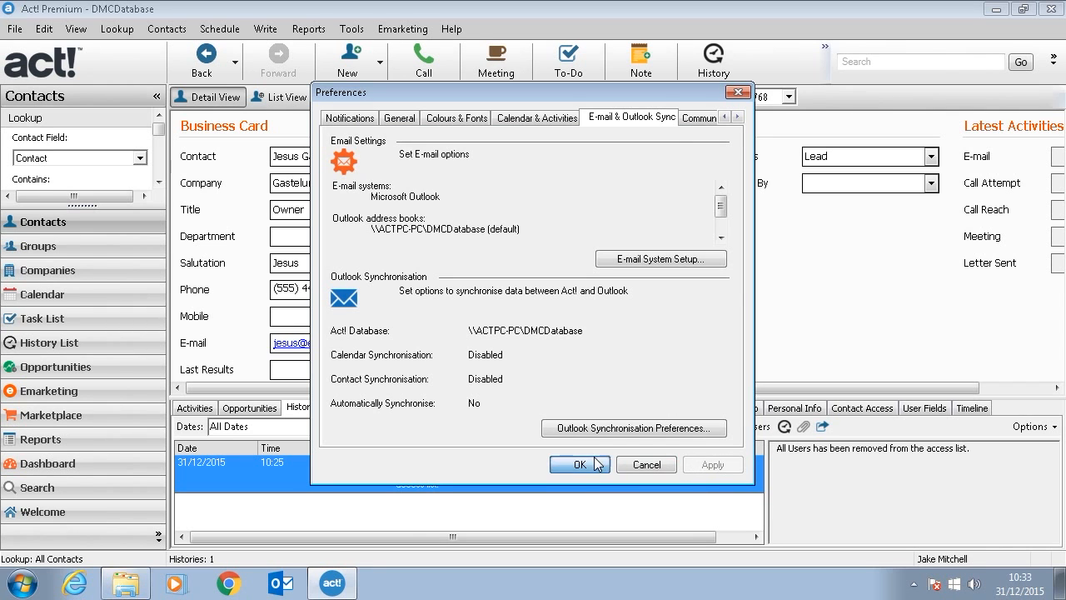
{"action": "left_click", "coordinate": [580, 464]}
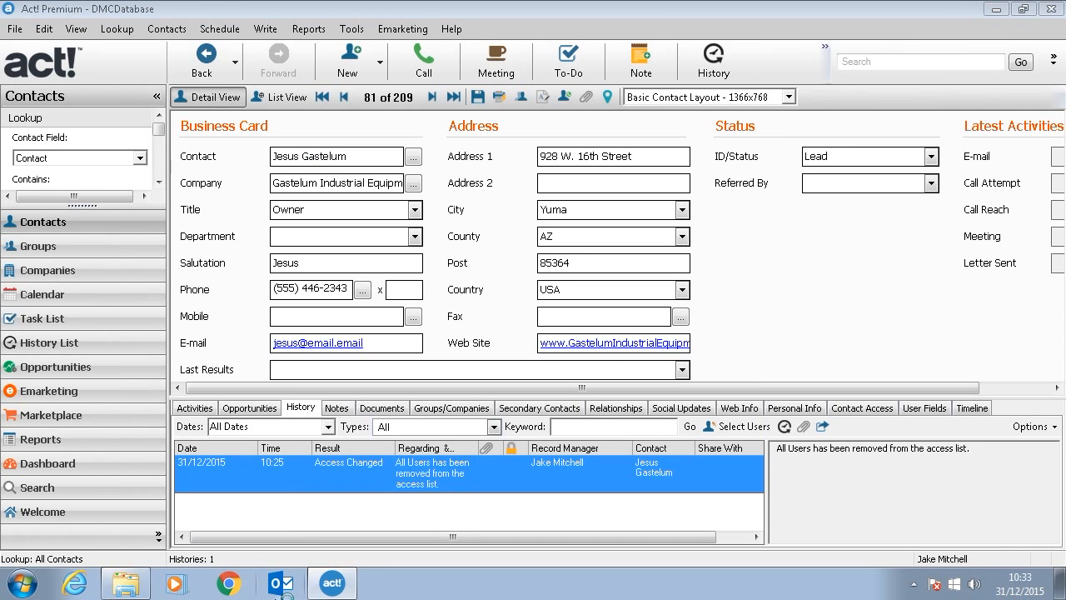
{"action": "left_click", "coordinate": [281, 583]}
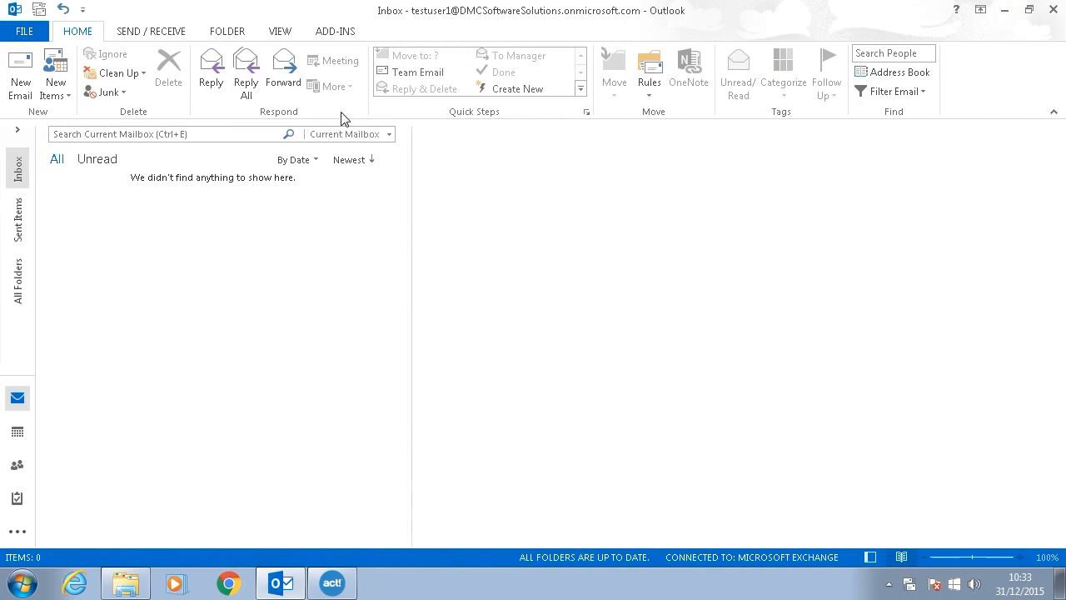
Step: Check Outlook's Act! add-in commands, then start a new blank e-mail from HOME
{"action": "left_click", "coordinate": [338, 38]}
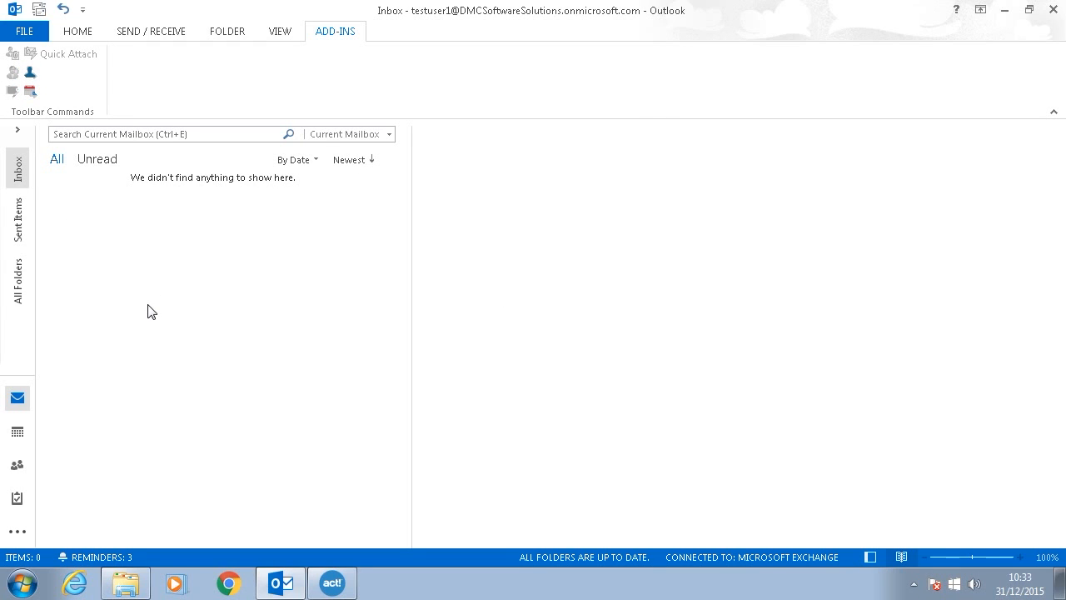
{"action": "left_click", "coordinate": [77, 31]}
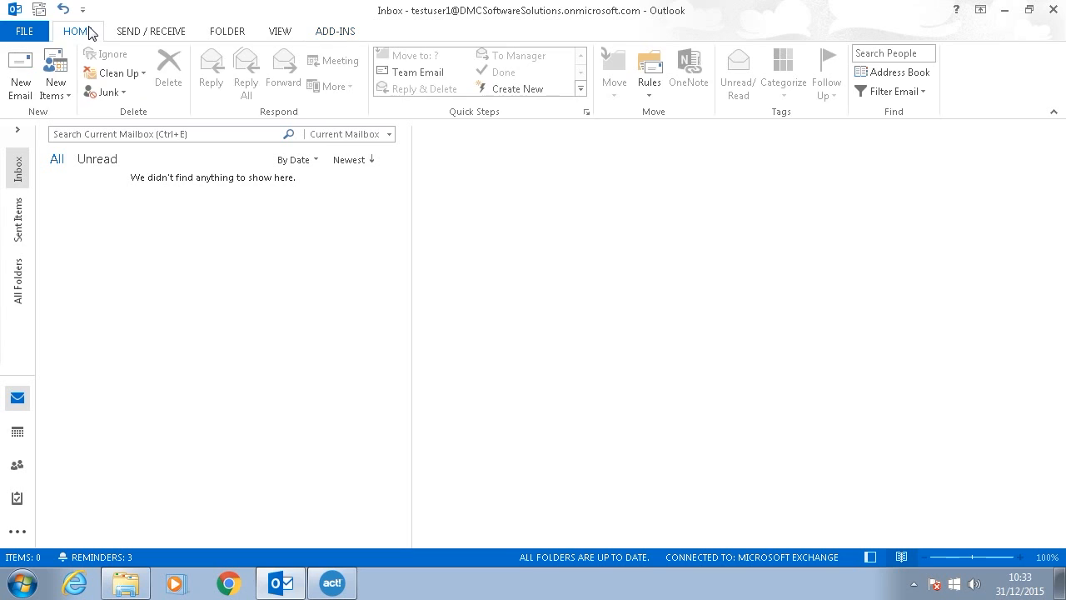
{"action": "left_click", "coordinate": [7, 74]}
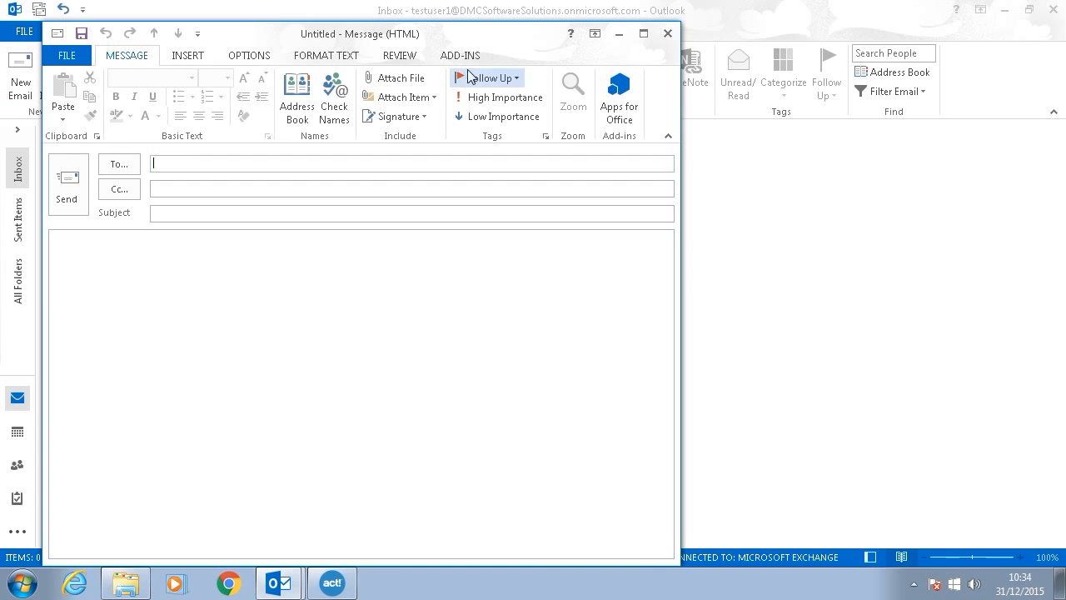
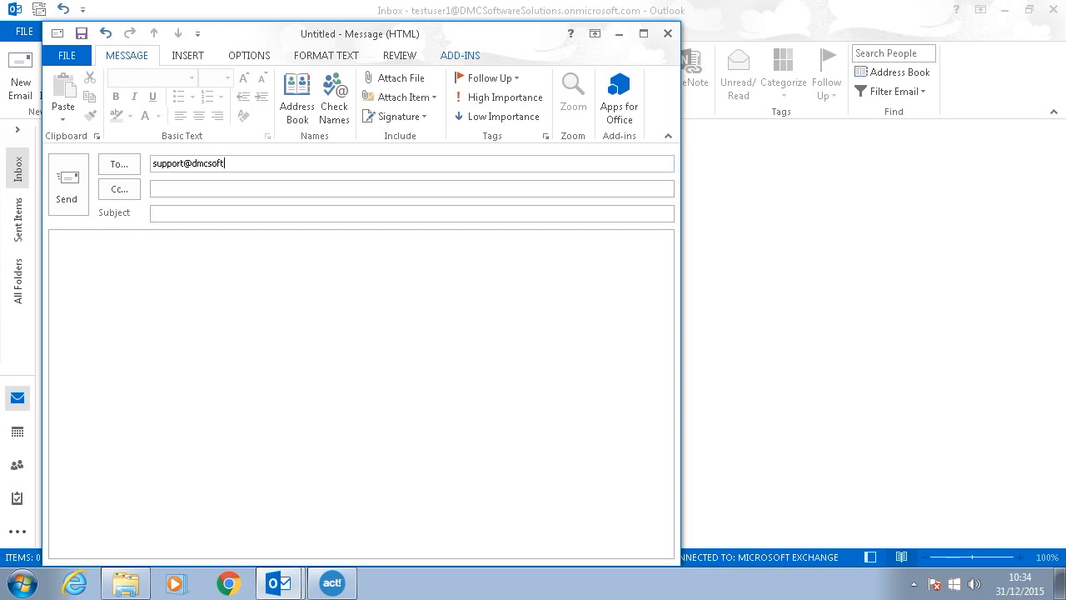
Step: Address an e-mail to the DMC support address with subject 'Test E-Mail' and body 'Test'
{"action": "key", "text": "Tab"}
{"action": "type", "text": "Tes"}
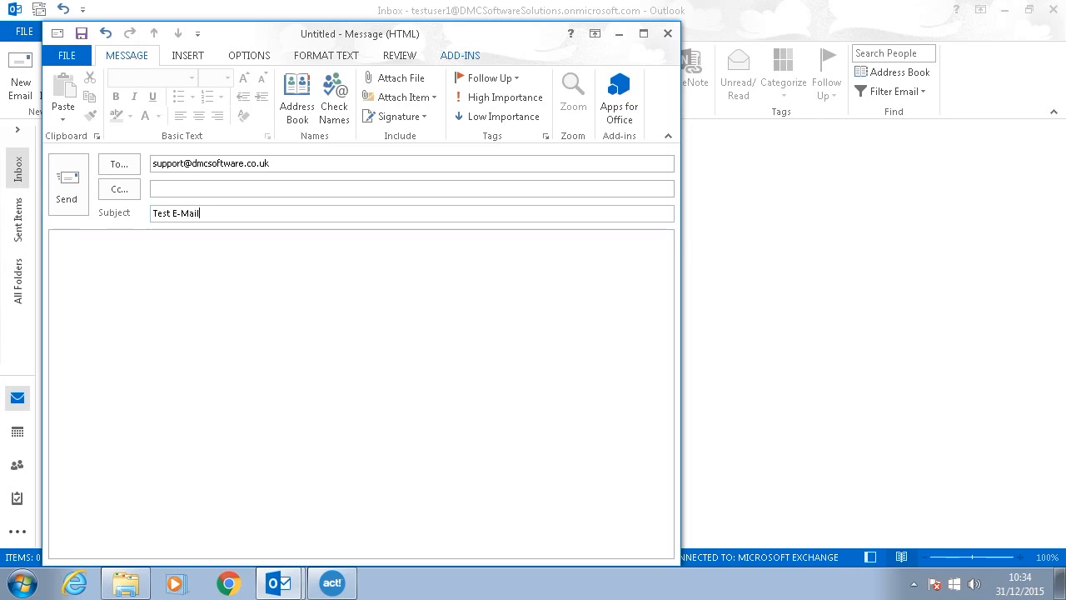
{"action": "key", "text": "Tab"}
{"action": "type", "text": "Test"}
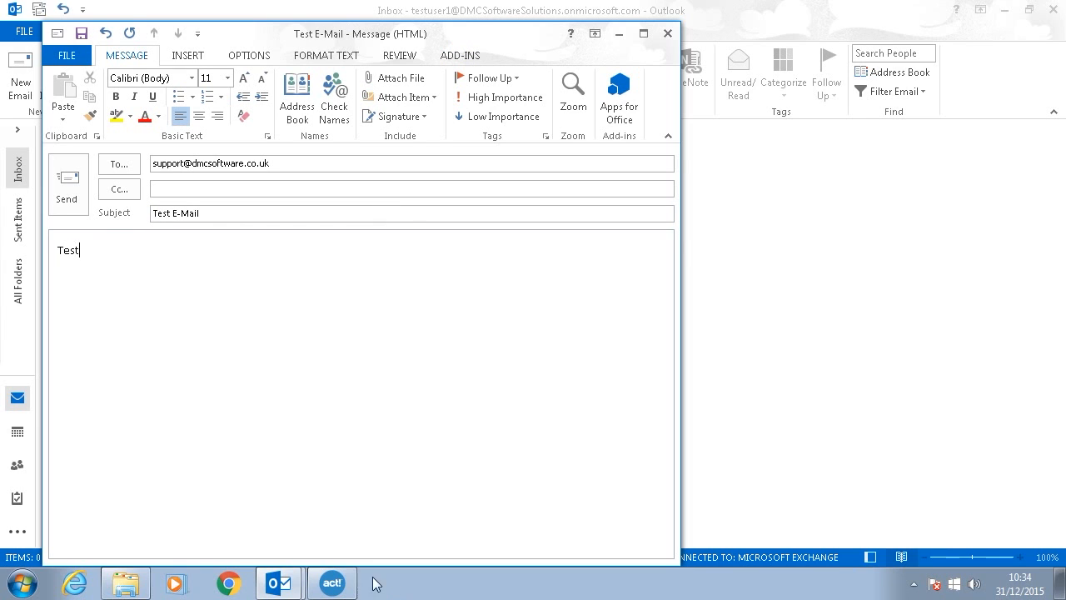
Step: Log subject, message and all attachments to Act! history, send it, and return to Act!
{"action": "left_click", "coordinate": [470, 55]}
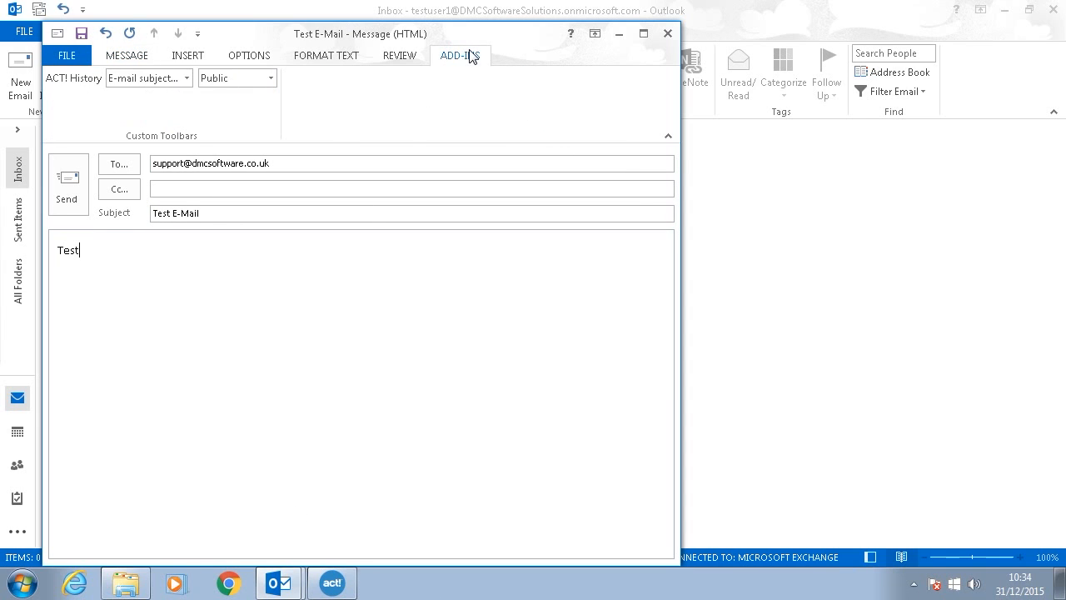
{"action": "left_click", "coordinate": [187, 78]}
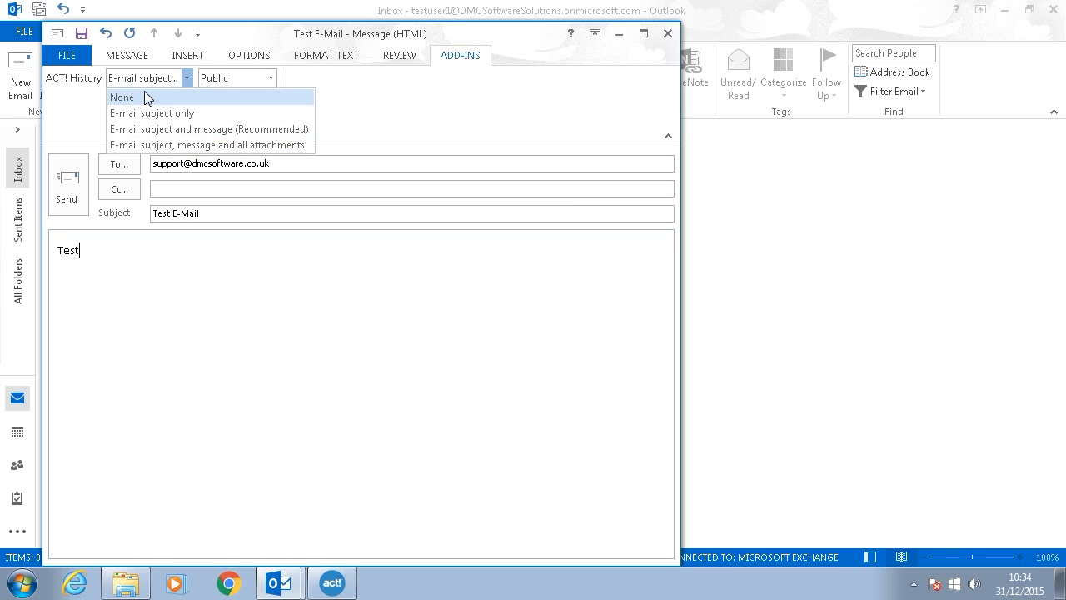
{"action": "left_click", "coordinate": [161, 149]}
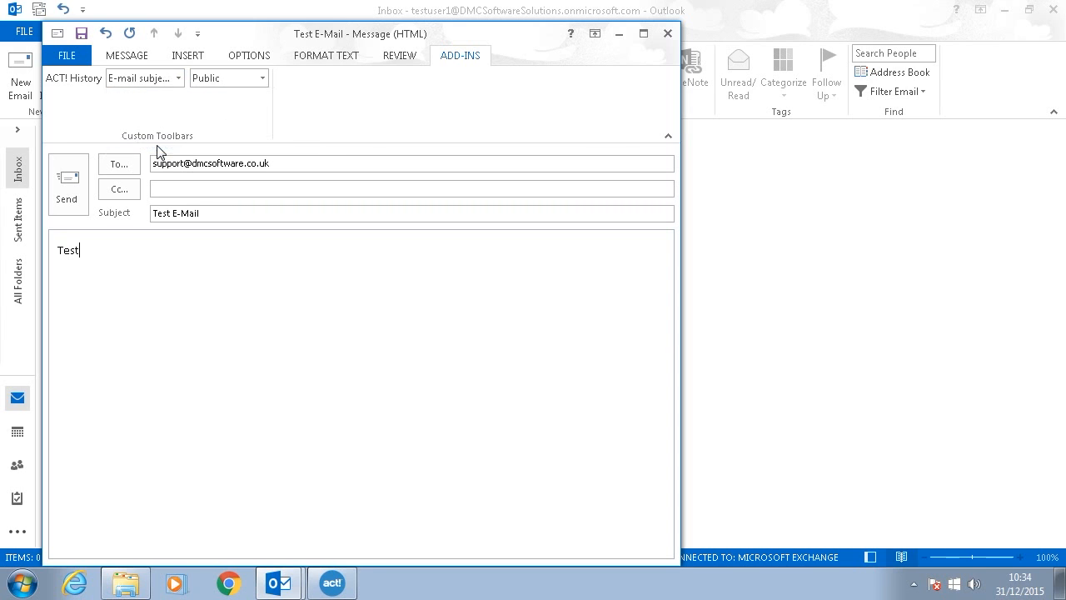
{"action": "left_click", "coordinate": [76, 192]}
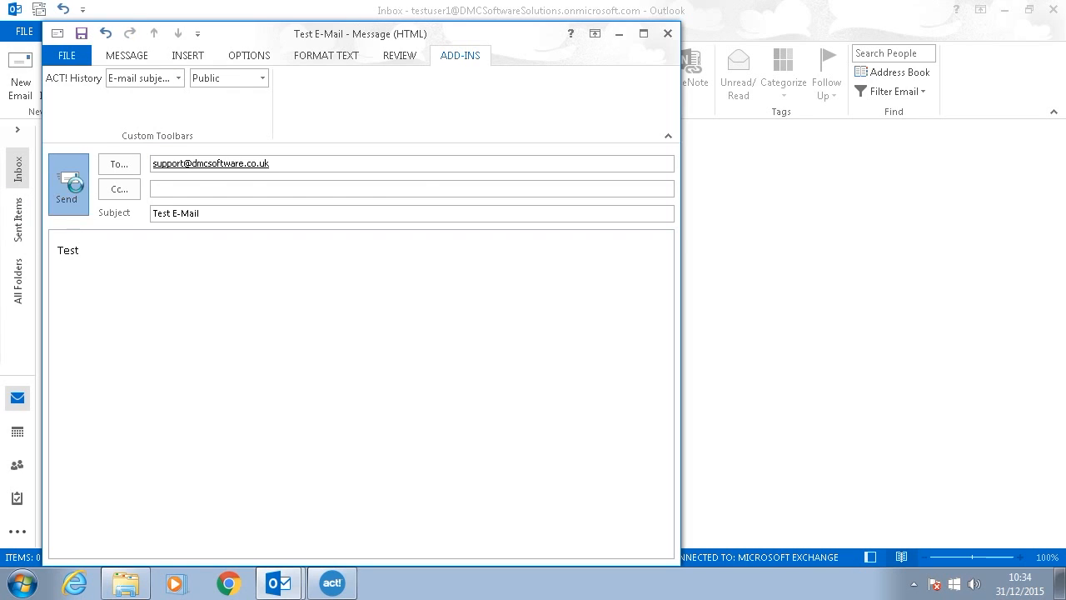
{"action": "left_click", "coordinate": [912, 587]}
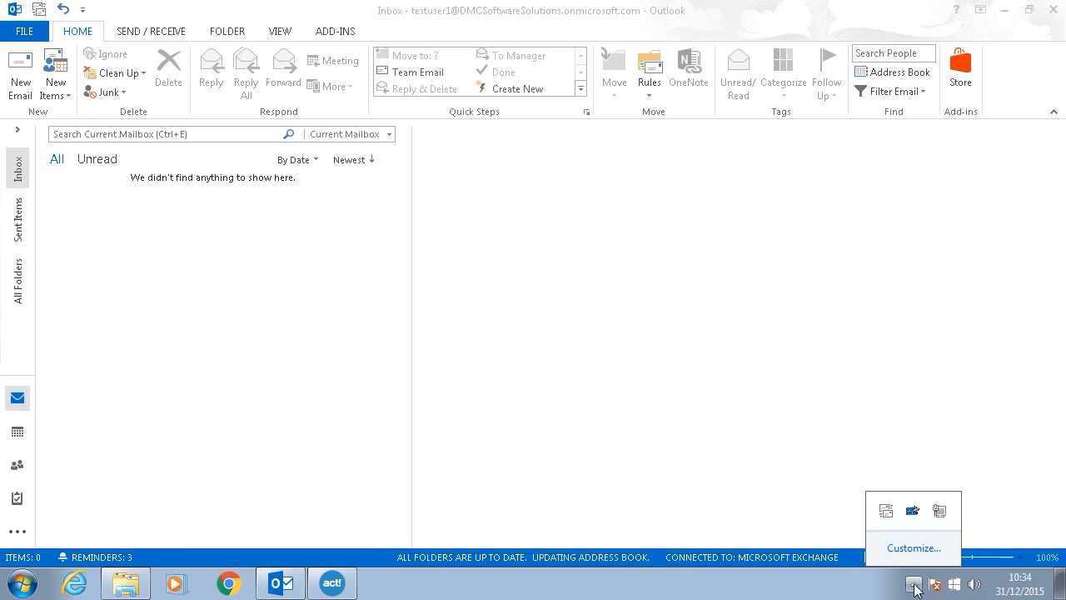
{"action": "left_click", "coordinate": [913, 587]}
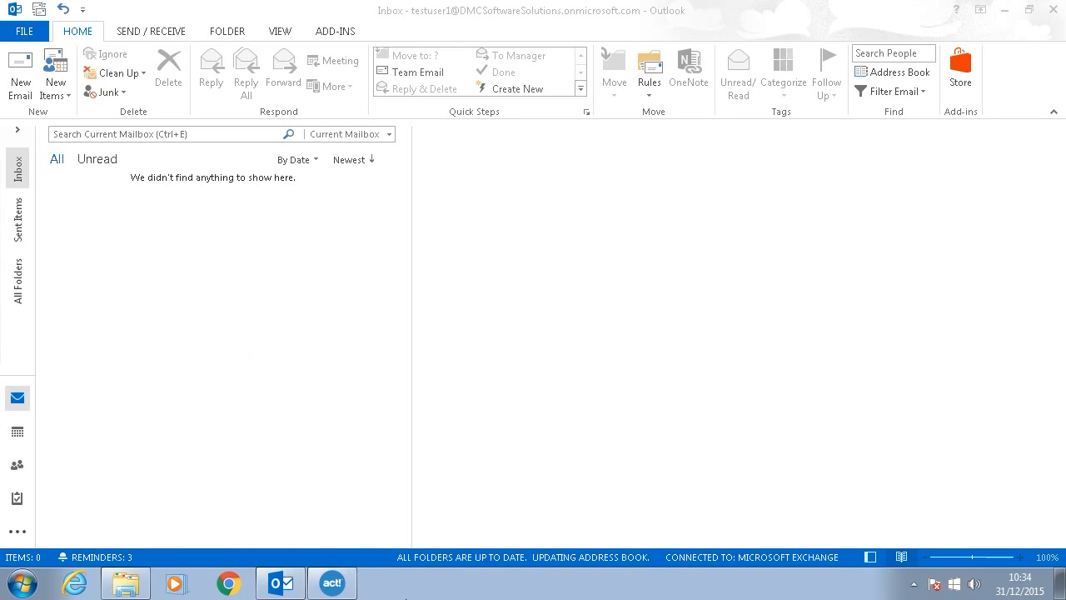
{"action": "left_click", "coordinate": [334, 582]}
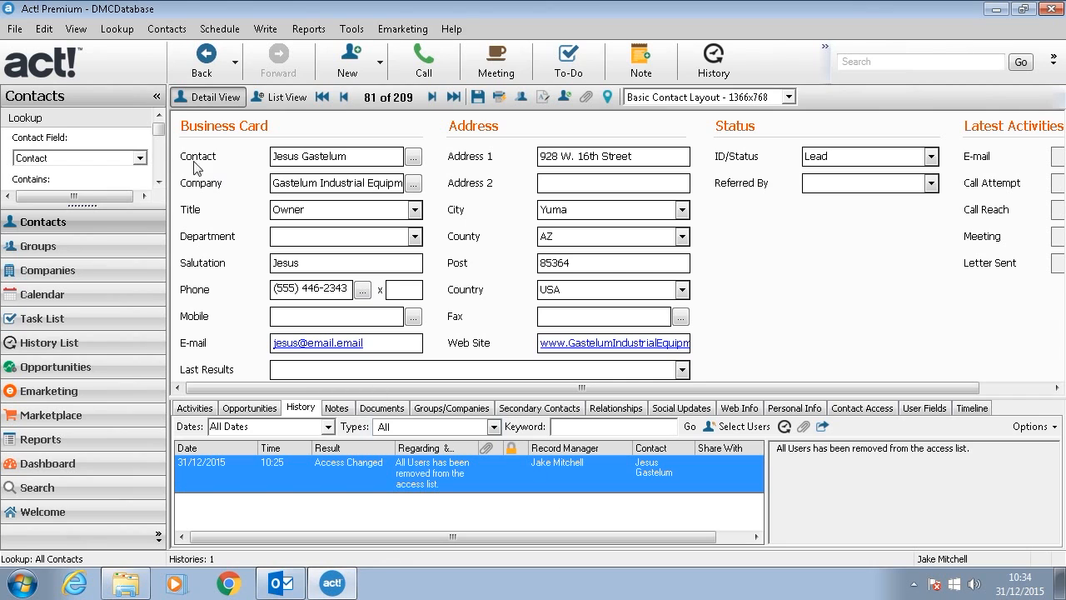
Step: Look up the DMC Support contact and open its record
{"action": "left_click", "coordinate": [159, 183]}
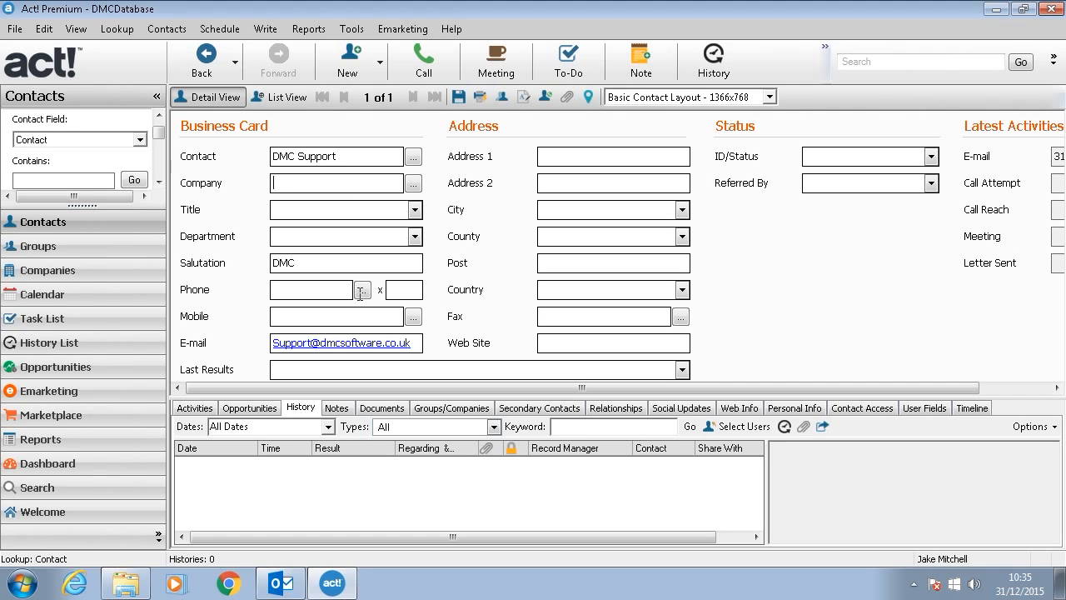
{"action": "left_click", "coordinate": [327, 318]}
{"action": "left_click", "coordinate": [325, 367]}
Step: Send a 'Test 2' e-mail to DMC Support and view its E-mail Sent history entry
{"action": "left_click", "coordinate": [325, 344]}
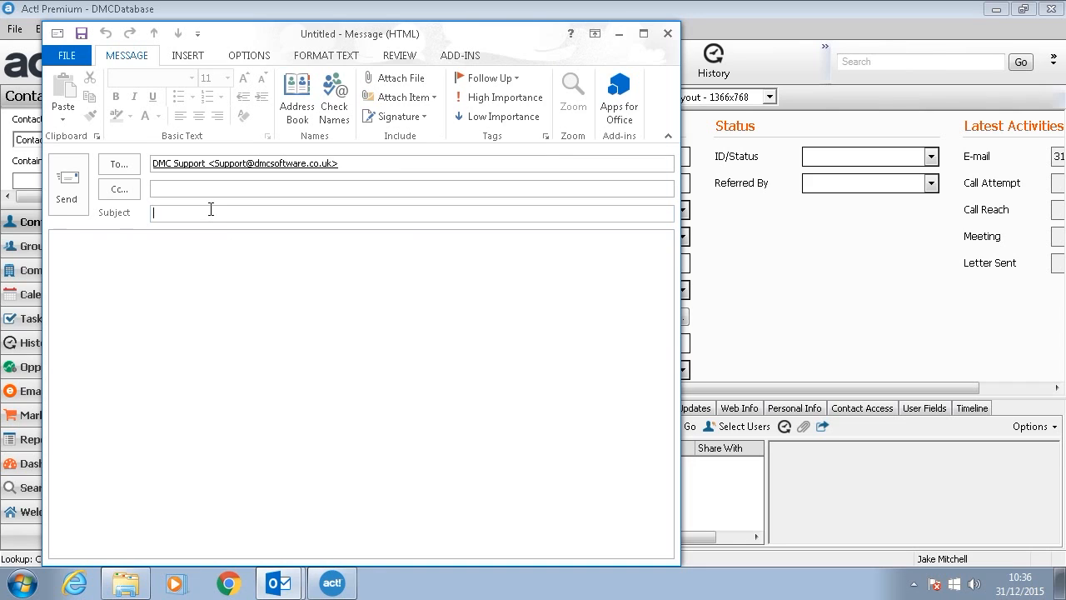
{"action": "type", "text": "Test 2"}
{"action": "left_click", "coordinate": [170, 301]}
{"action": "type", "text": "Test 2"}
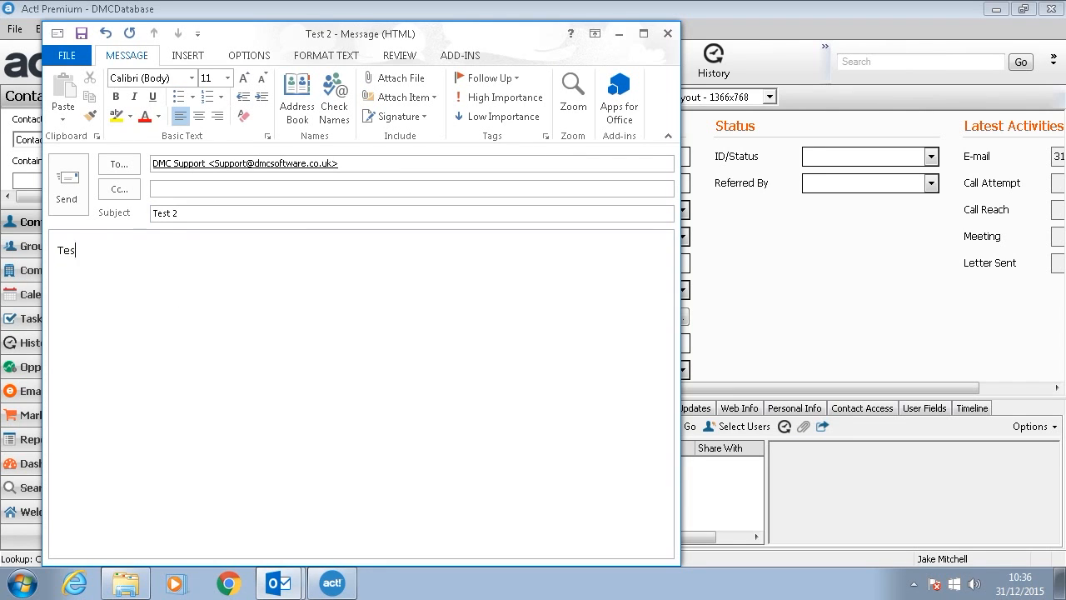
{"action": "left_click", "coordinate": [69, 179]}
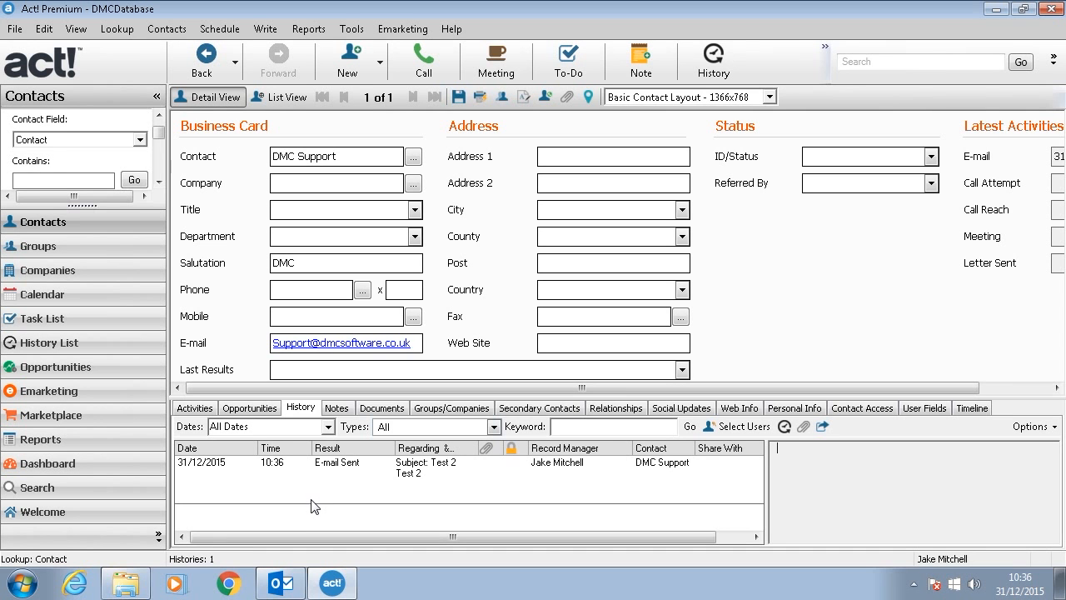
{"action": "left_click", "coordinate": [439, 478]}
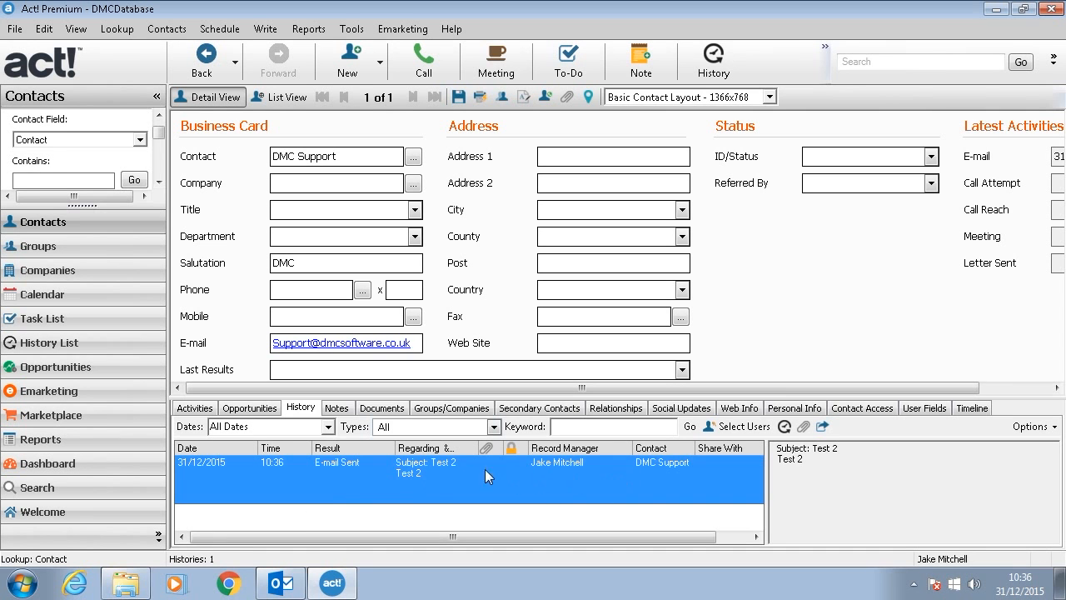